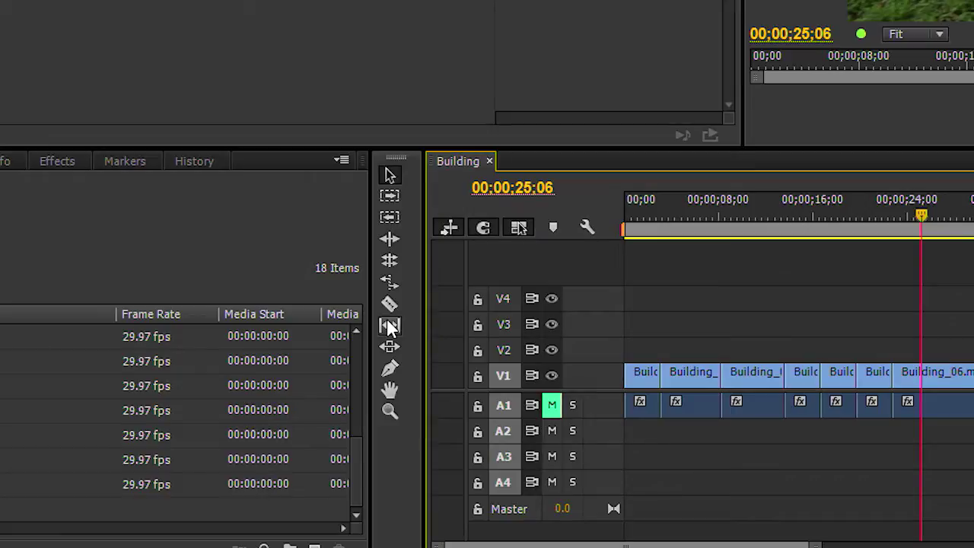
# Step: Move the playhead to 00;00;22;04, near the cut into Building_06
pyautogui.click(885, 213)
# Step: Zoom in and move Building_12 and Building_06 up to V2, with their audio on A2
pyautogui.press('=')
pyautogui.press('=')
pyautogui.press('=')
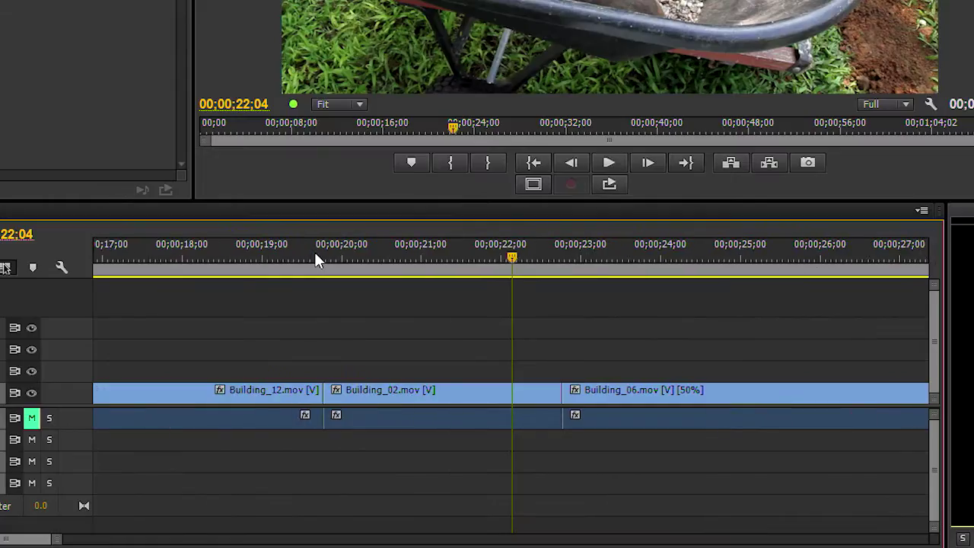
pyautogui.click(201, 400)
pyautogui.moveTo(201, 400); pyautogui.dragTo(206, 371)
pyautogui.moveTo(669, 390); pyautogui.dragTo(671, 373)
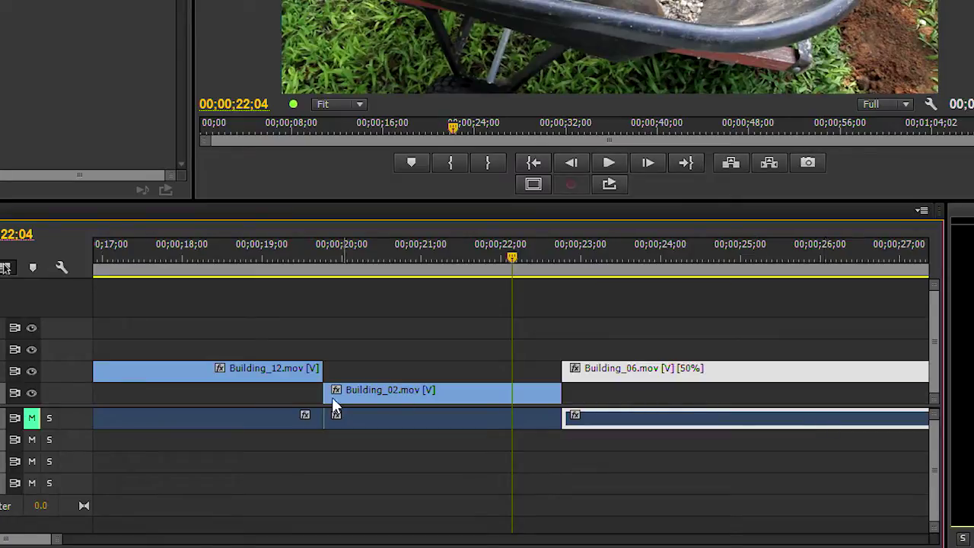
pyautogui.click(272, 391)
pyautogui.moveTo(262, 416); pyautogui.dragTo(262, 445)
pyautogui.moveTo(671, 417); pyautogui.dragTo(665, 452)
# Step: Extend Building_02 to span roughly 00;00;18 to 00;00;25, then park the playhead at 00;00;18;22
pyautogui.moveTo(567, 392); pyautogui.dragTo(779, 392)
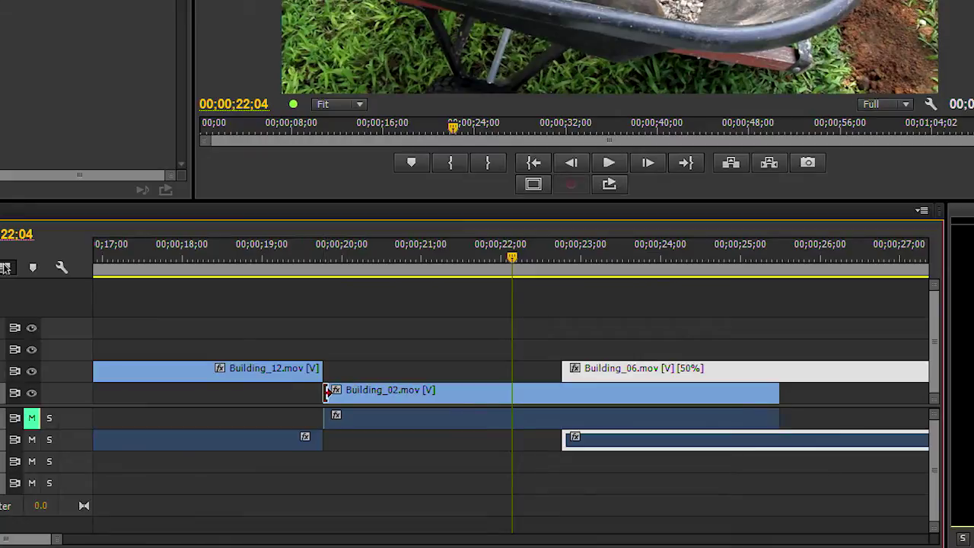
pyautogui.moveTo(332, 392); pyautogui.dragTo(113, 392)
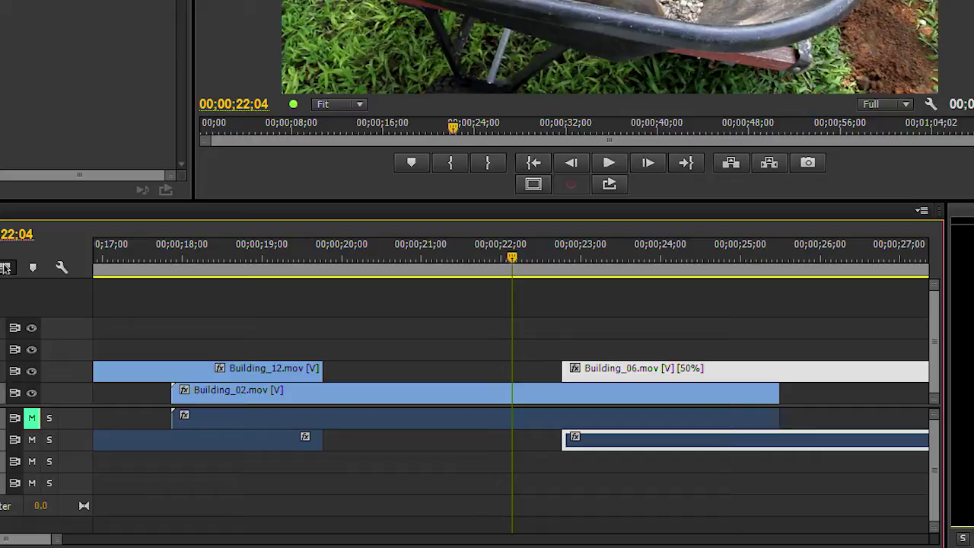
pyautogui.click(239, 258)
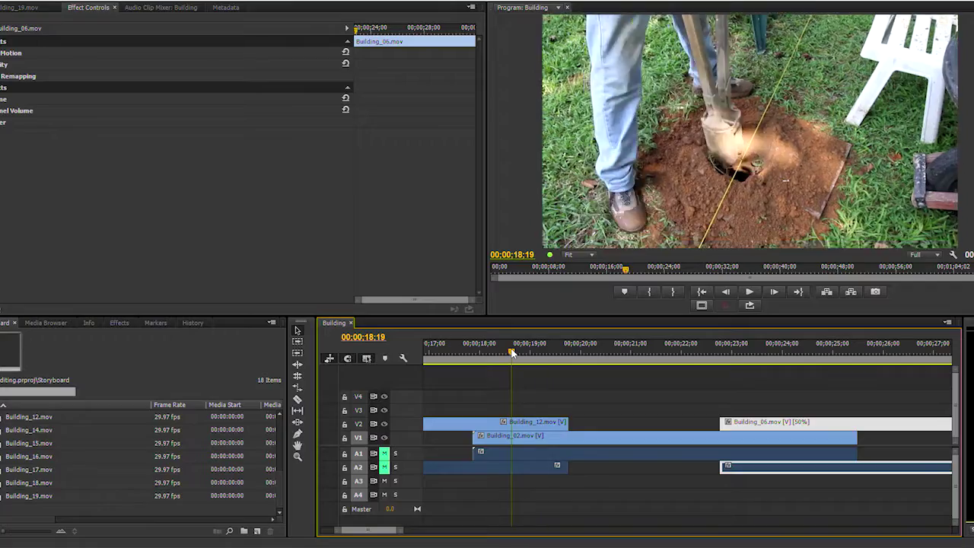
# Step: Review the footage, then place Building_02 on V1 directly after Building_12 and before Building_06
pyautogui.moveTo(236, 257); pyautogui.dragTo(233, 258)
pyautogui.moveTo(515, 353); pyautogui.dragTo(627, 397)
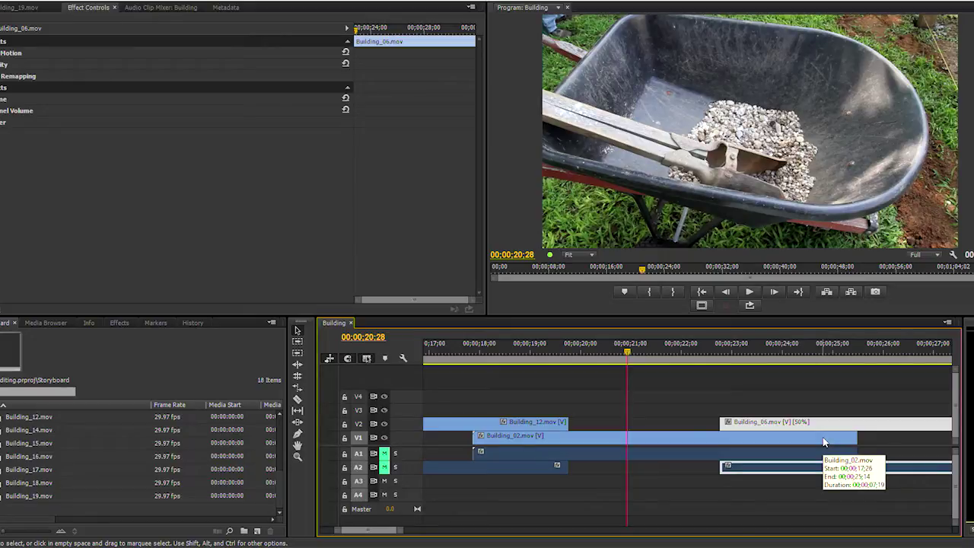
pyautogui.moveTo(823, 440); pyautogui.dragTo(696, 445)
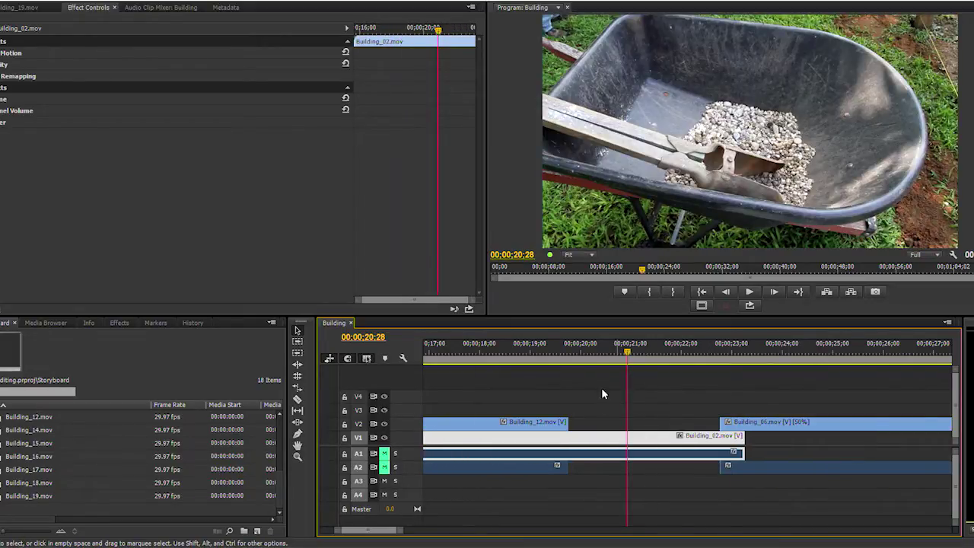
pyautogui.moveTo(560, 352); pyautogui.dragTo(634, 364)
pyautogui.press('-')
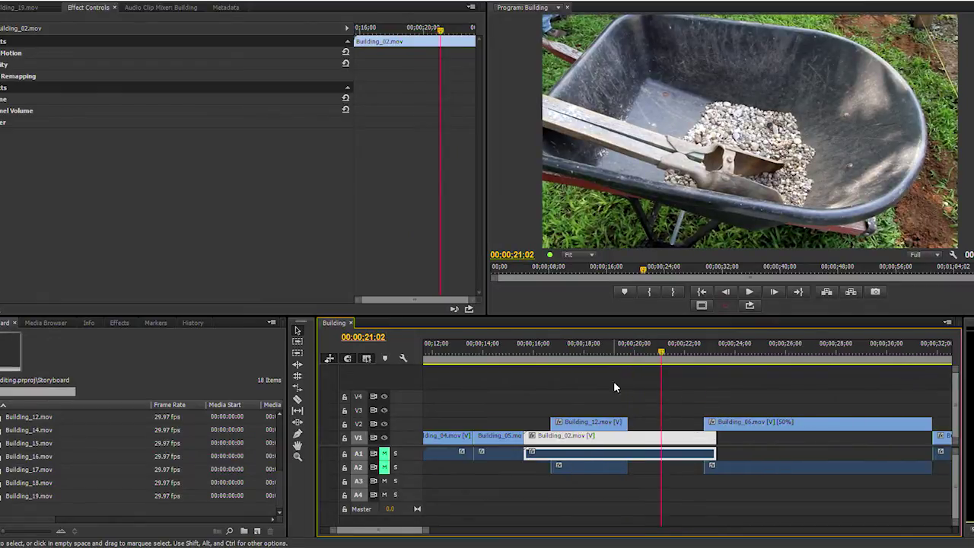
pyautogui.moveTo(564, 448); pyautogui.dragTo(606, 449)
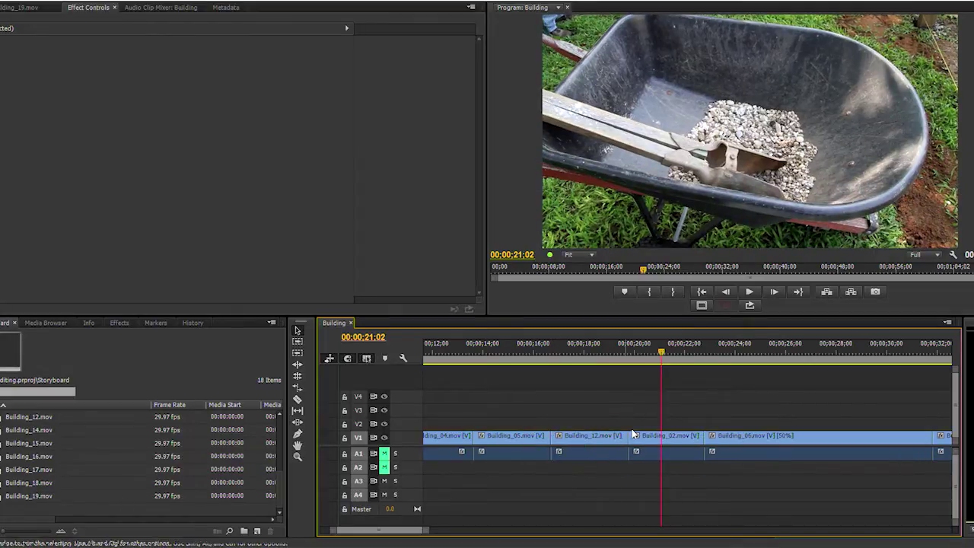
# Step: Slip Building_02's footage back and forth, leaving it about one second off its original in point
pyautogui.click(296, 412)
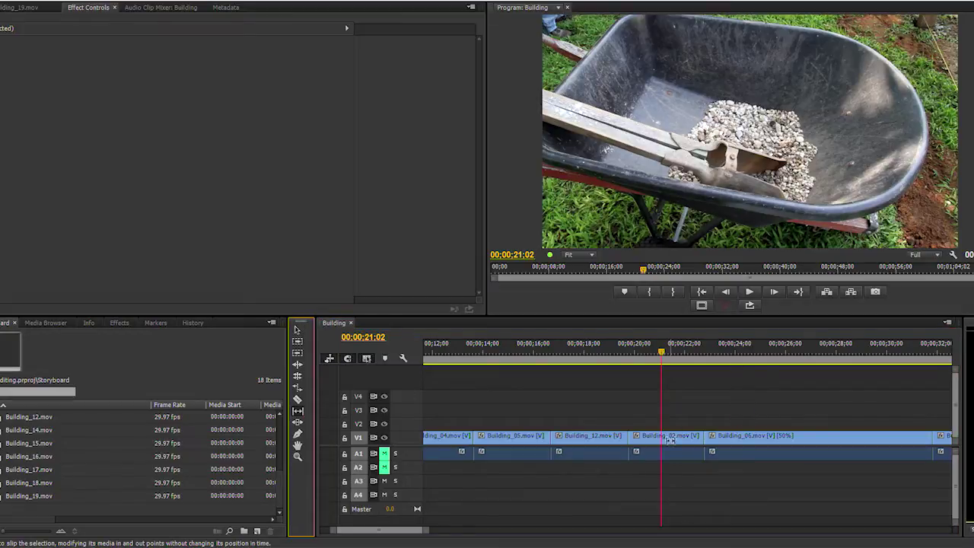
pyautogui.moveTo(669, 437); pyautogui.dragTo(645, 439)
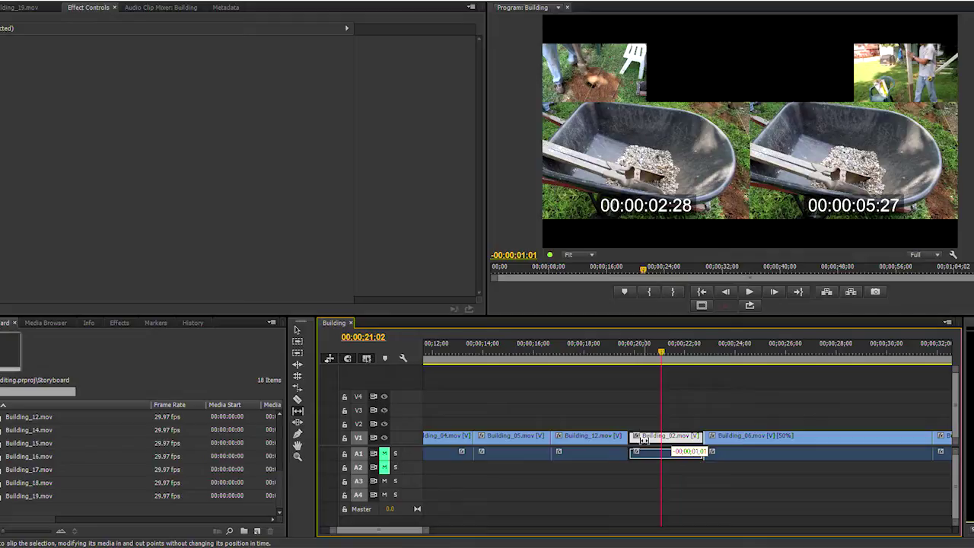
pyautogui.moveTo(643, 440); pyautogui.dragTo(769, 440)
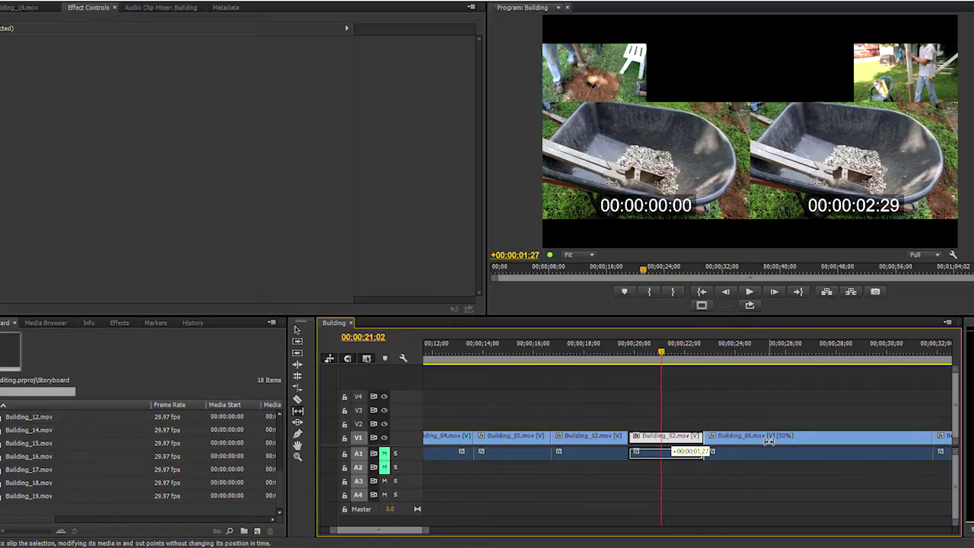
pyautogui.moveTo(768, 440); pyautogui.dragTo(769, 440)
pyautogui.moveTo(768, 439); pyautogui.dragTo(430, 440)
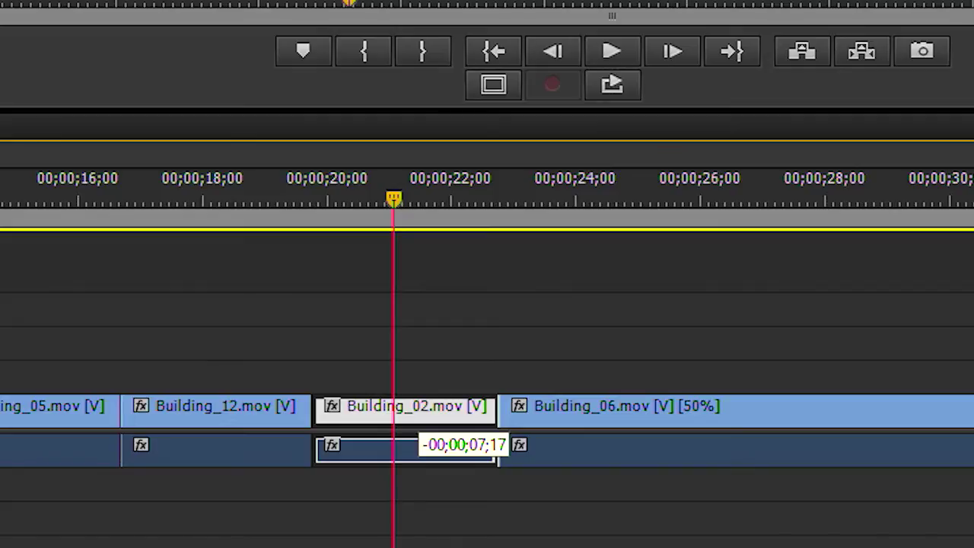
pyautogui.moveTo(0, 413); pyautogui.dragTo(717, 426)
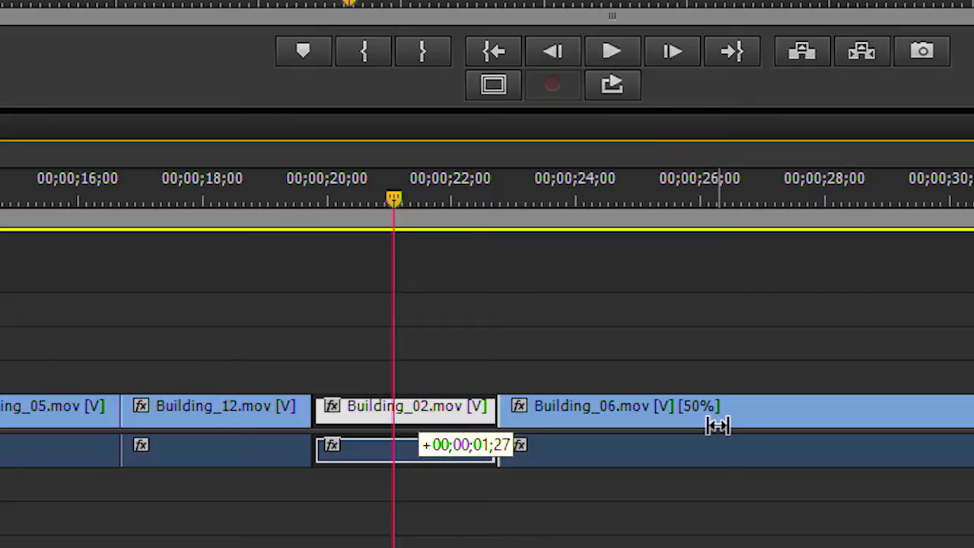
pyautogui.moveTo(717, 426); pyautogui.dragTo(382, 459)
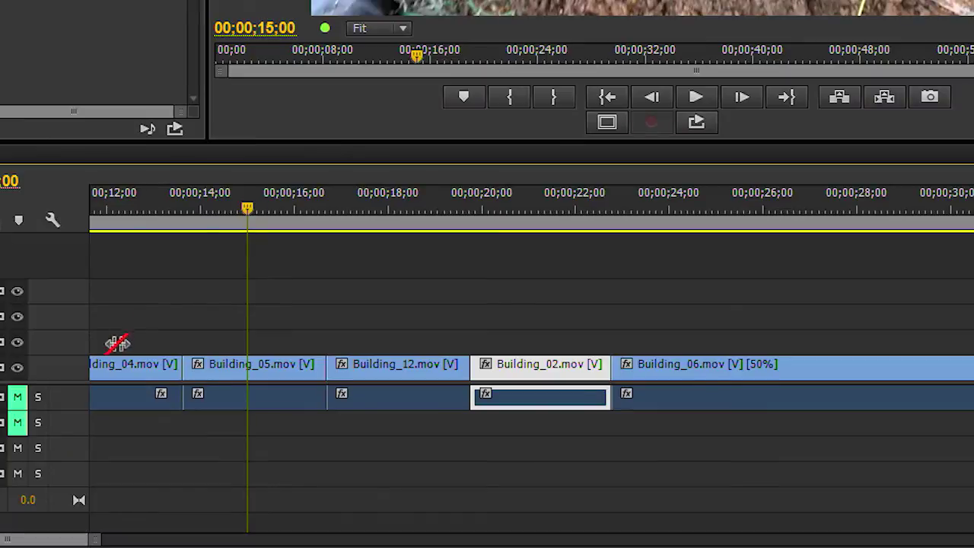
pyautogui.moveTo(67, 538)
pyautogui.mouseDown()
pyautogui.moveTo(34, 542)
pyautogui.moveTo(52, 541)
pyautogui.mouseUp()
pyautogui.click(280, 370)
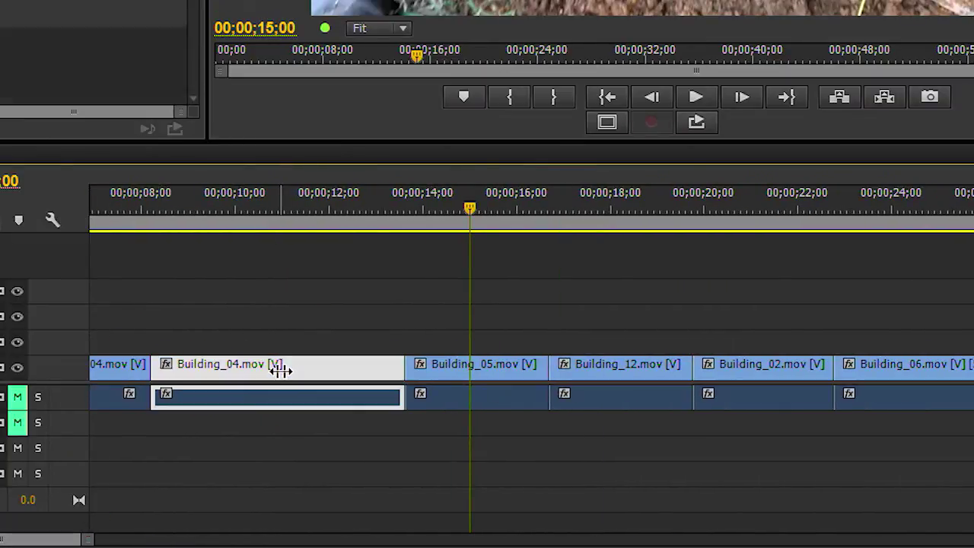
pyautogui.click(489, 366)
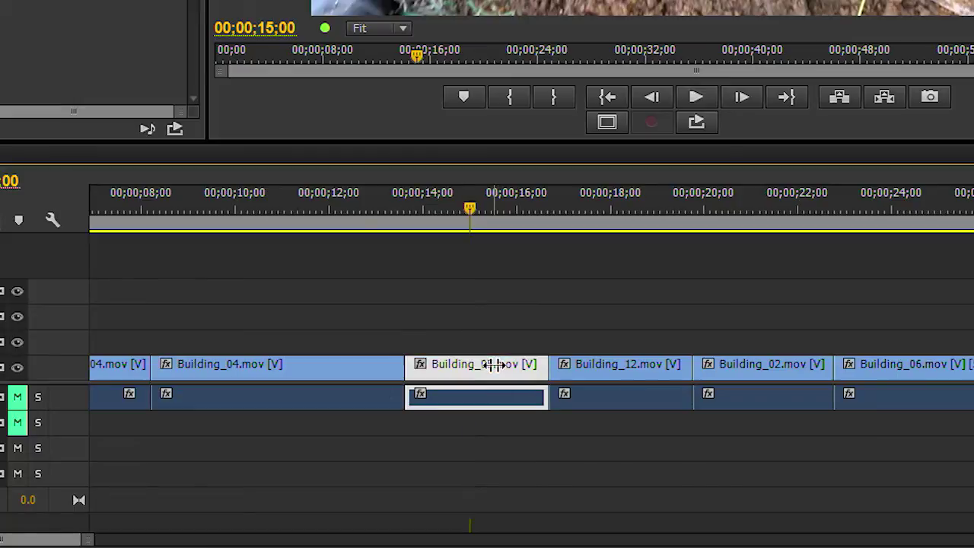
pyautogui.click(633, 357)
pyautogui.click(319, 204)
pyautogui.moveTo(320, 204); pyautogui.dragTo(298, 211)
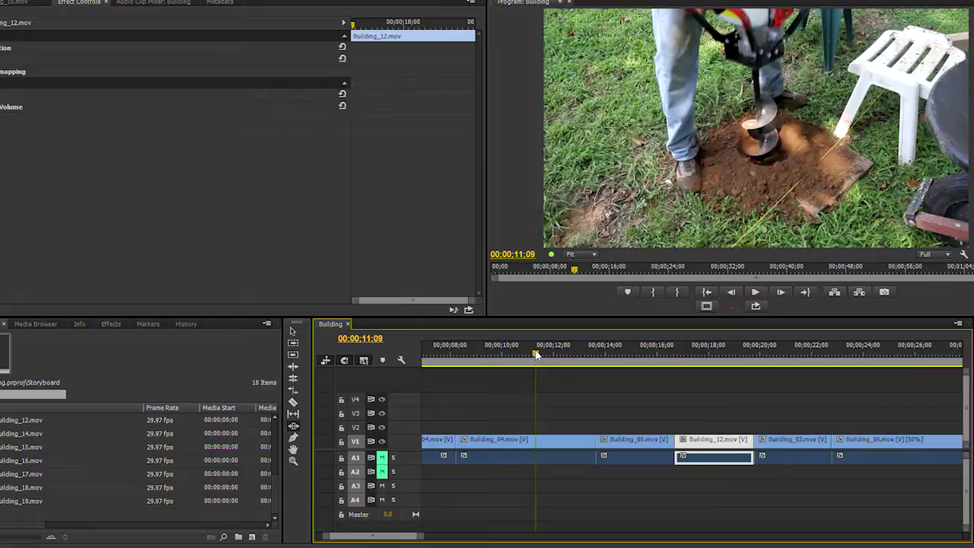
pyautogui.moveTo(536, 355); pyautogui.dragTo(701, 373)
# Step: Slide Building_05 about a second earlier, previewing the auger and hole shots around it
pyautogui.click(637, 440)
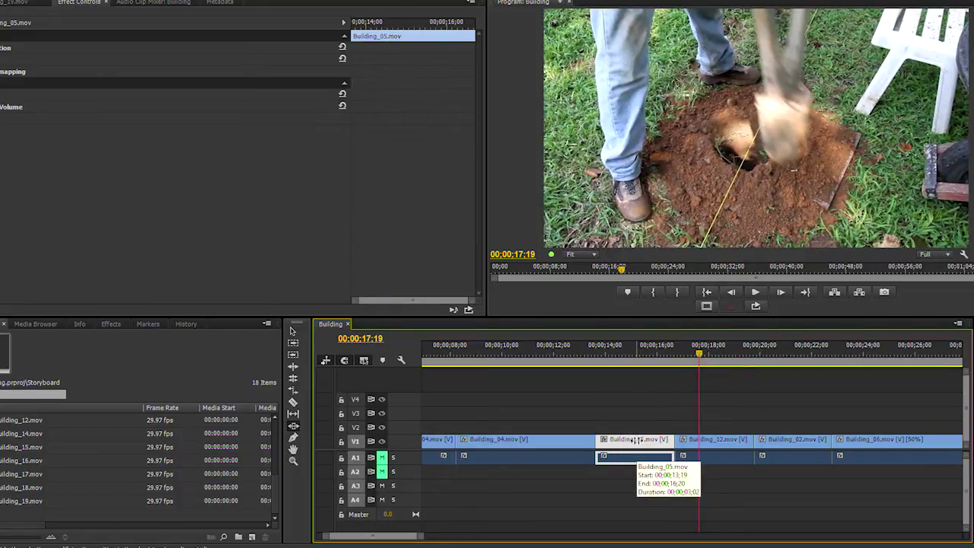
pyautogui.moveTo(636, 440); pyautogui.dragTo(578, 441)
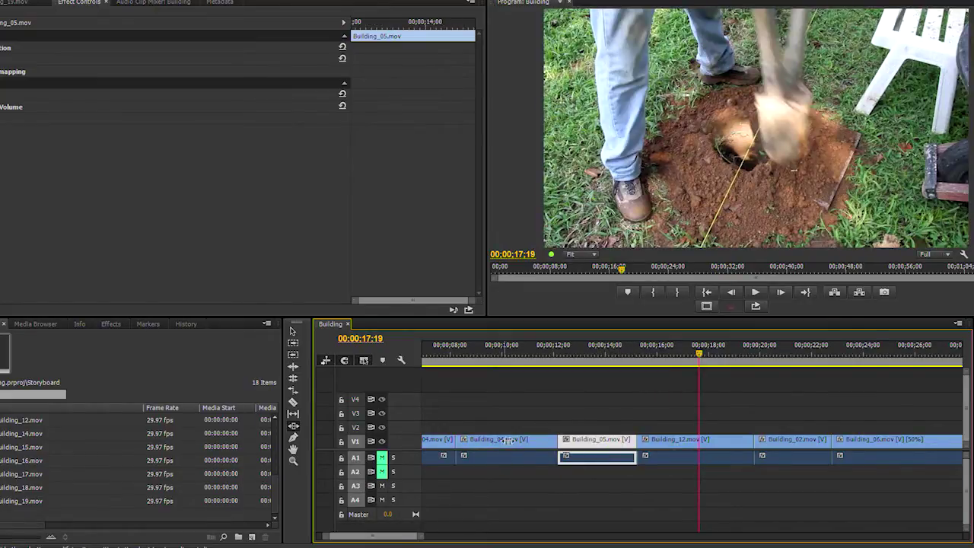
pyautogui.moveTo(505, 354); pyautogui.dragTo(513, 353)
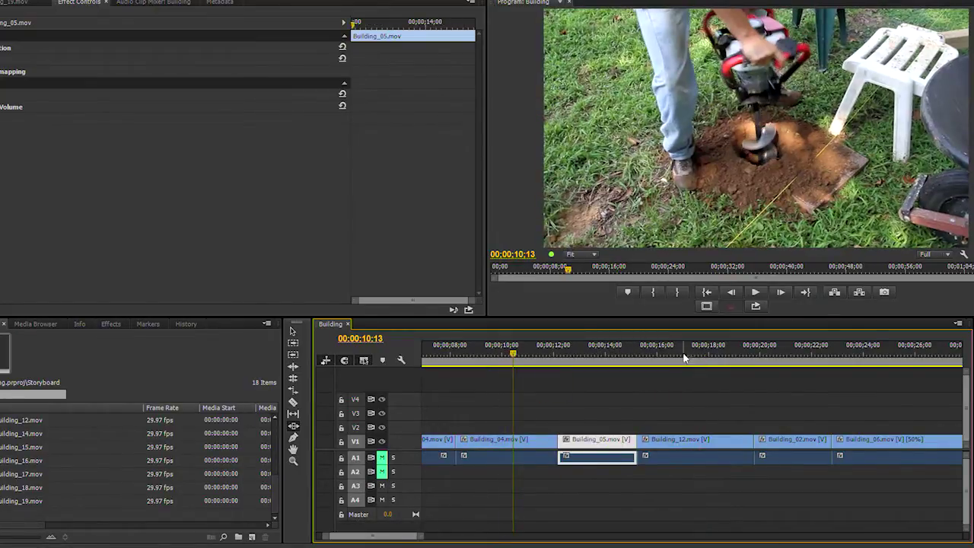
pyautogui.moveTo(683, 355); pyautogui.dragTo(694, 355)
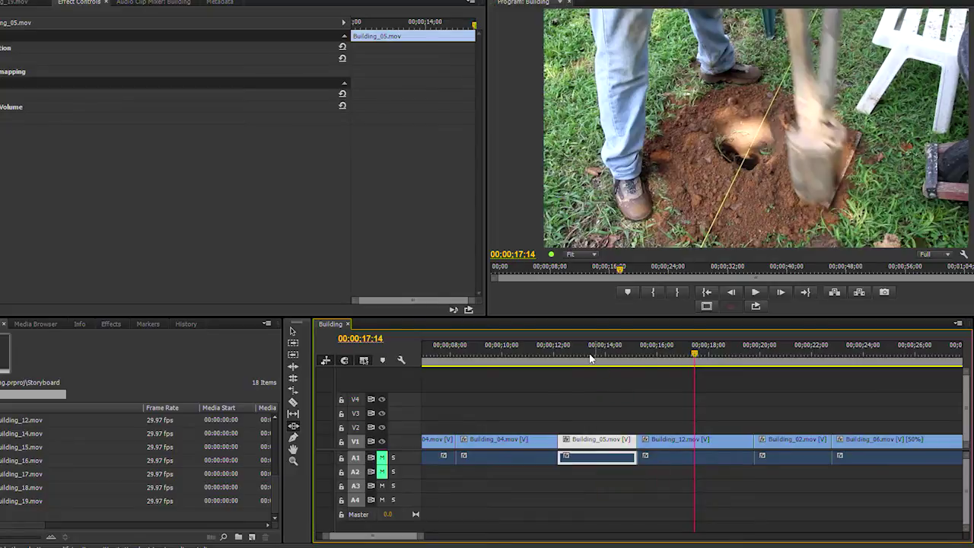
pyautogui.moveTo(598, 355)
pyautogui.mouseDown()
pyautogui.moveTo(612, 354)
pyautogui.moveTo(588, 358)
pyautogui.mouseUp()
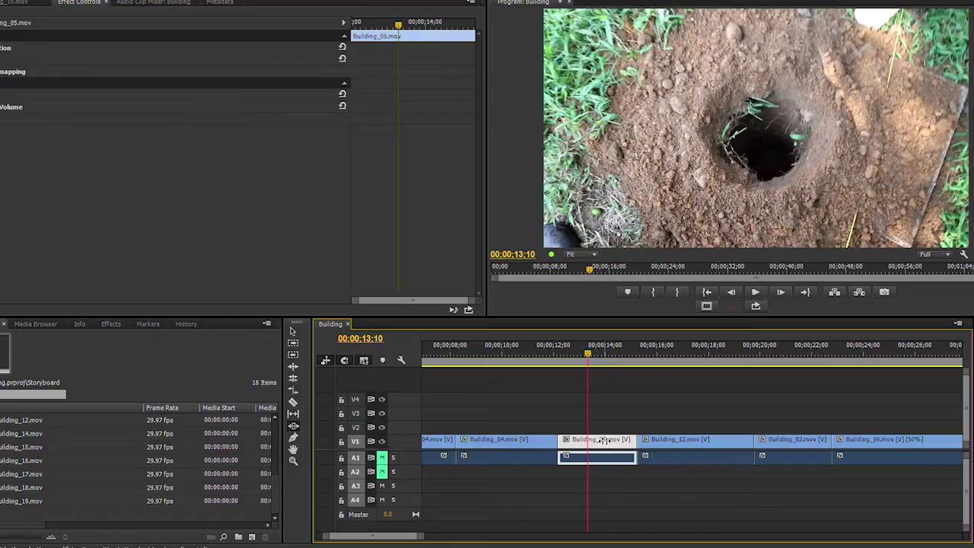
# Step: Slip Building_05's footage forward, then slide the clip later between Building_04 and Building_12
pyautogui.moveTo(603, 439); pyautogui.dragTo(633, 442)
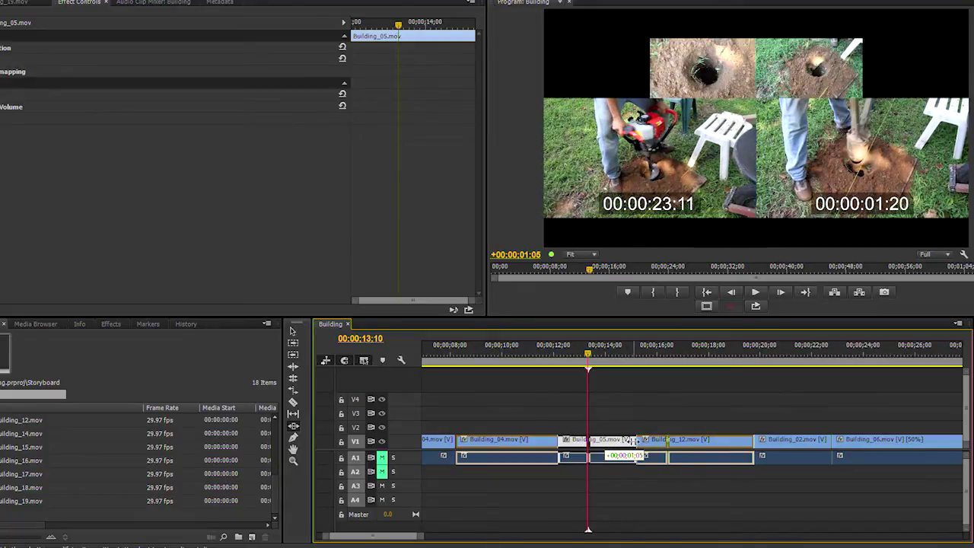
pyautogui.moveTo(631, 440); pyautogui.dragTo(664, 447)
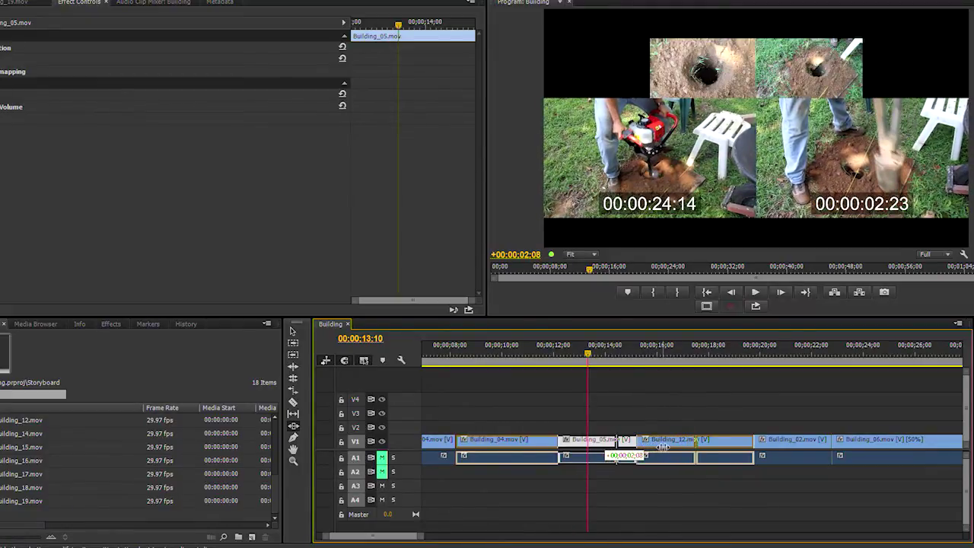
pyautogui.moveTo(664, 448); pyautogui.dragTo(652, 448)
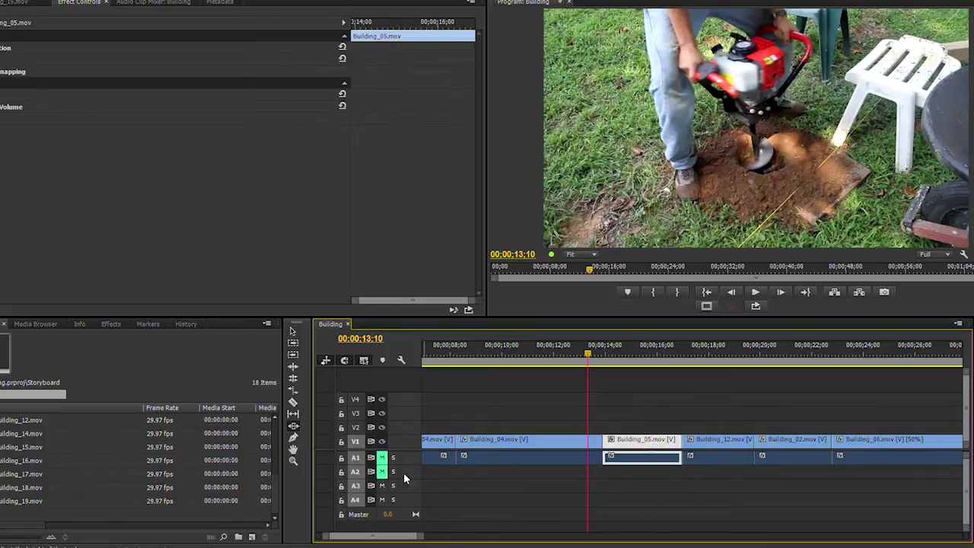
# Step: Switch to the Pen tool and briefly expand the A1 track to view its waveforms, then collapse it
pyautogui.click(294, 439)
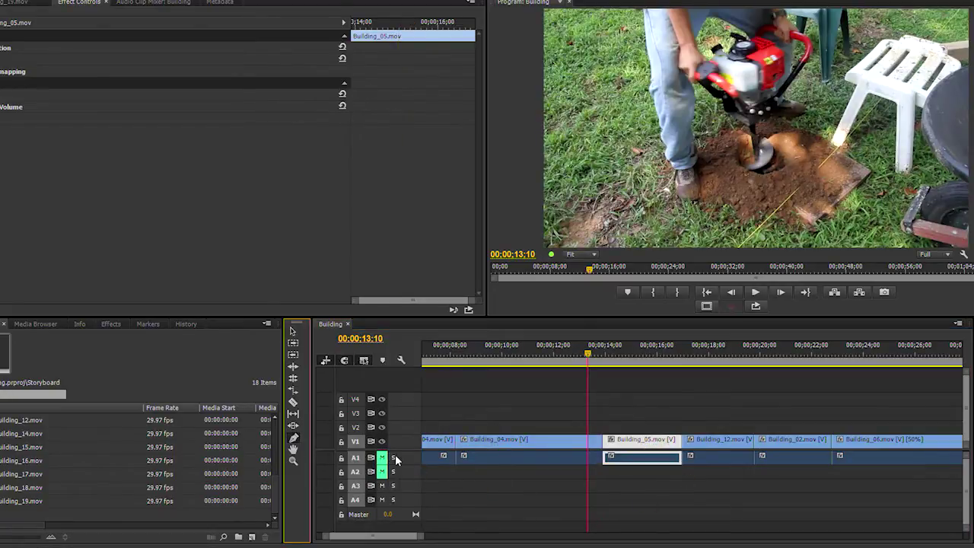
pyautogui.doubleClick(407, 460)
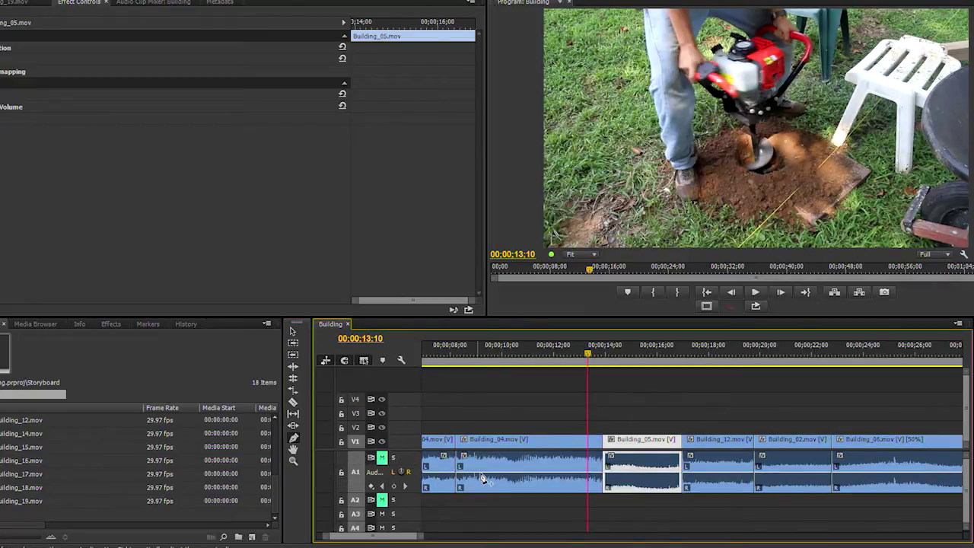
pyautogui.doubleClick(407, 457)
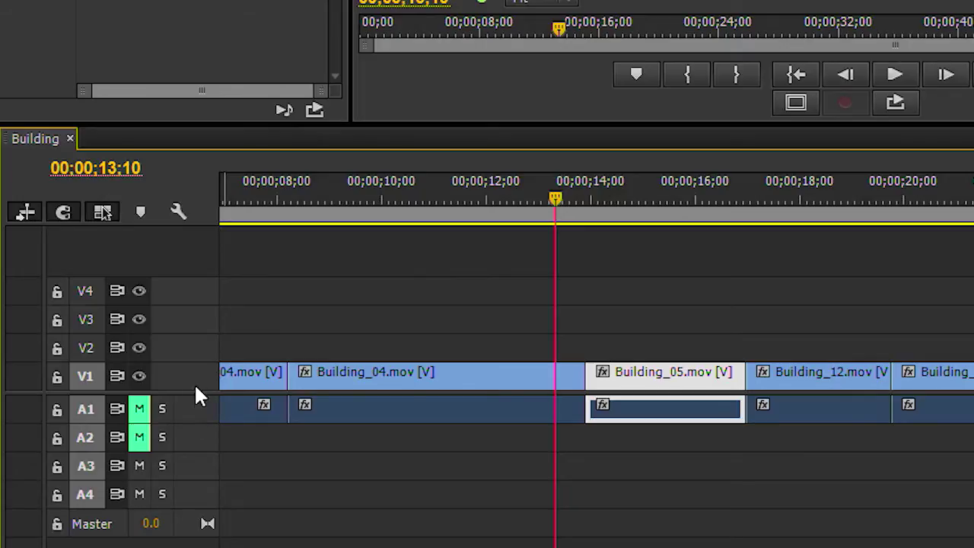
# Step: Add opacity keyframes to Building_04 and drop its first and last keyframes to 0
pyautogui.doubleClick(194, 370)
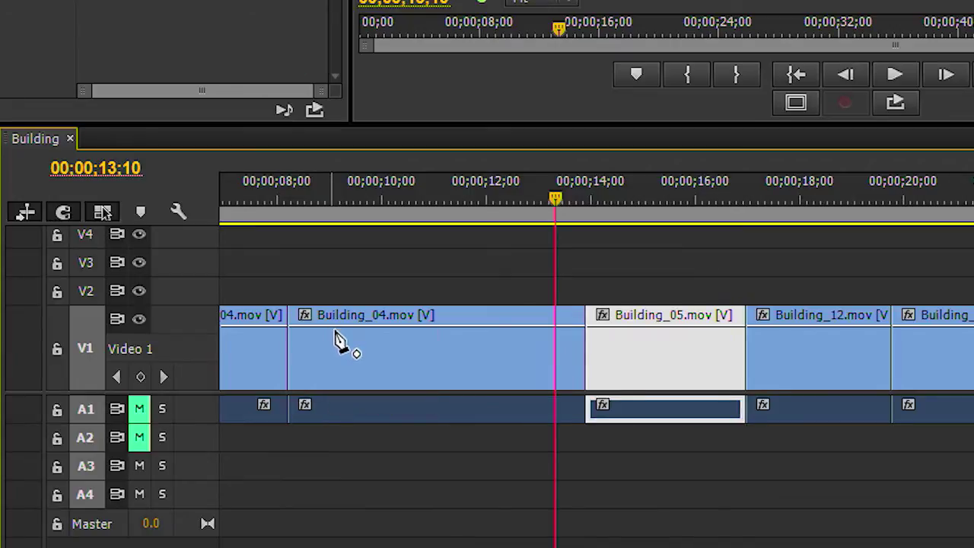
pyautogui.click(332, 332)
pyautogui.click(577, 327)
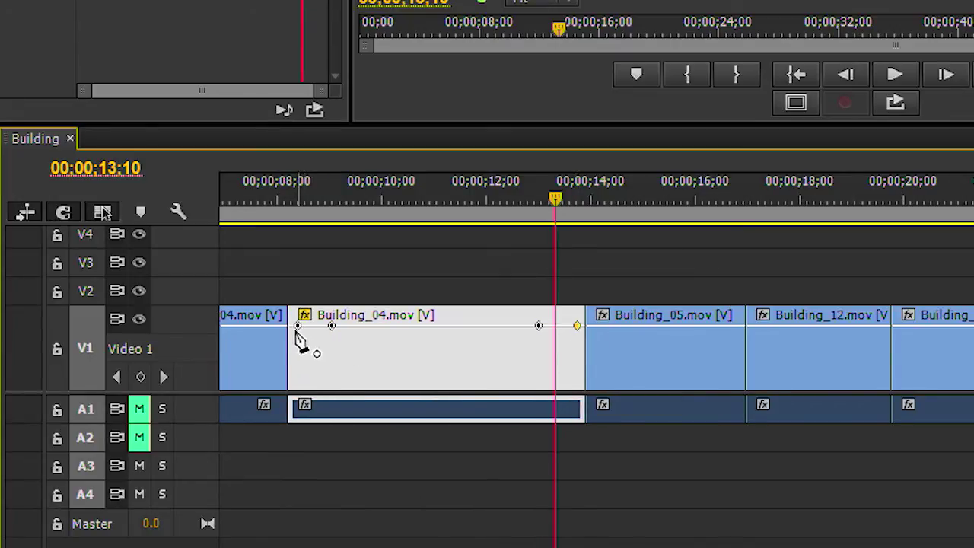
pyautogui.moveTo(298, 325)
pyautogui.moveTo(297, 326); pyautogui.dragTo(298, 380)
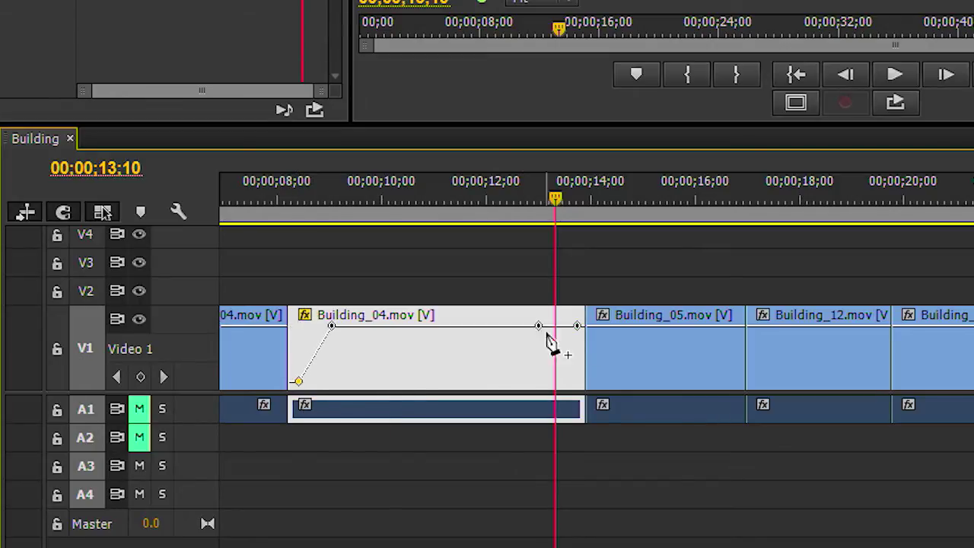
pyautogui.moveTo(578, 327); pyautogui.dragTo(577, 381)
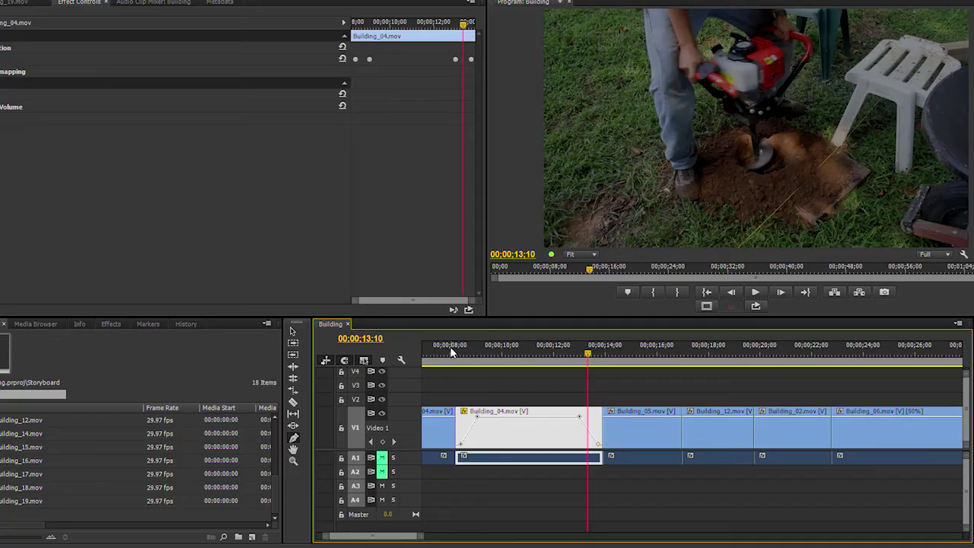
# Step: Scrub through Building_04's fade from black, ending with the playhead at 00;00;10;17
pyautogui.moveTo(451, 351); pyautogui.dragTo(477, 354)
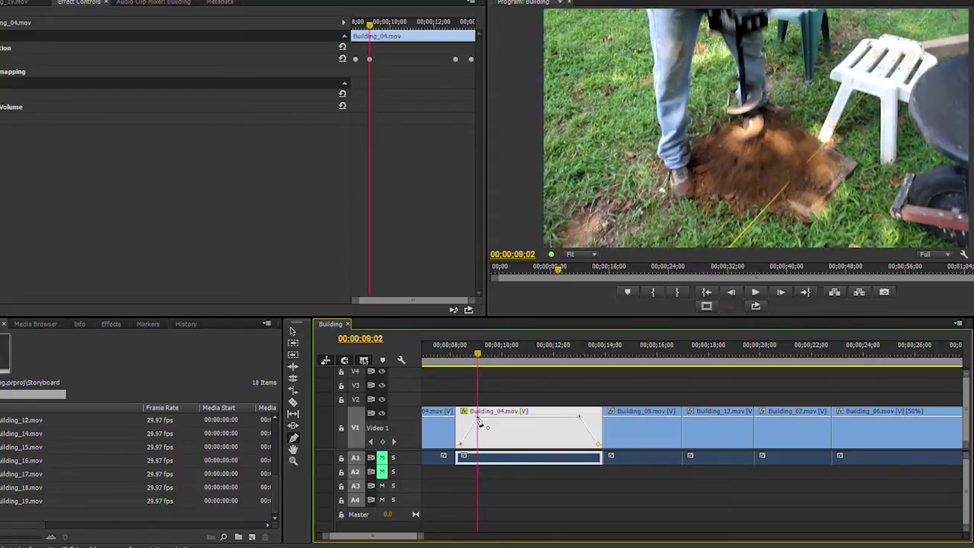
pyautogui.moveTo(477, 353); pyautogui.dragTo(581, 355)
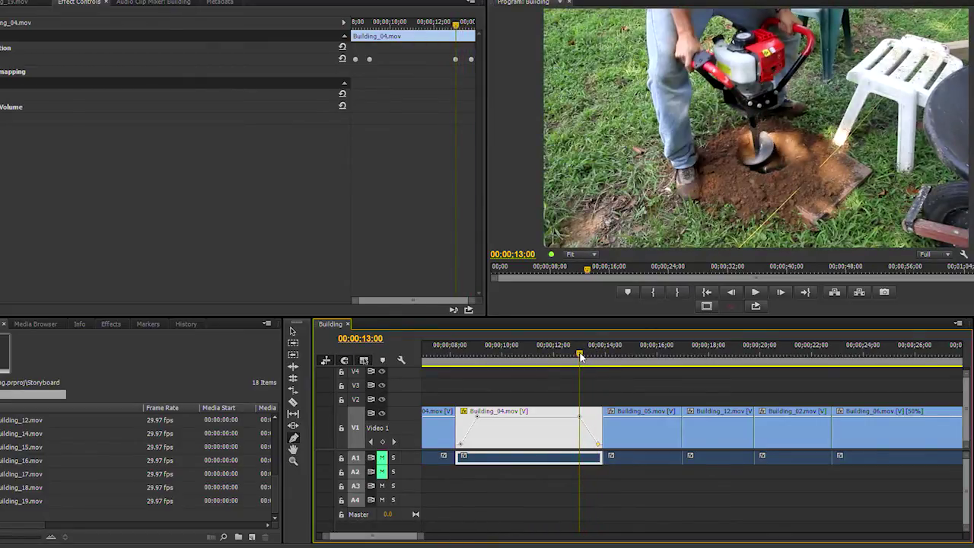
pyautogui.moveTo(580, 356); pyautogui.dragTo(517, 366)
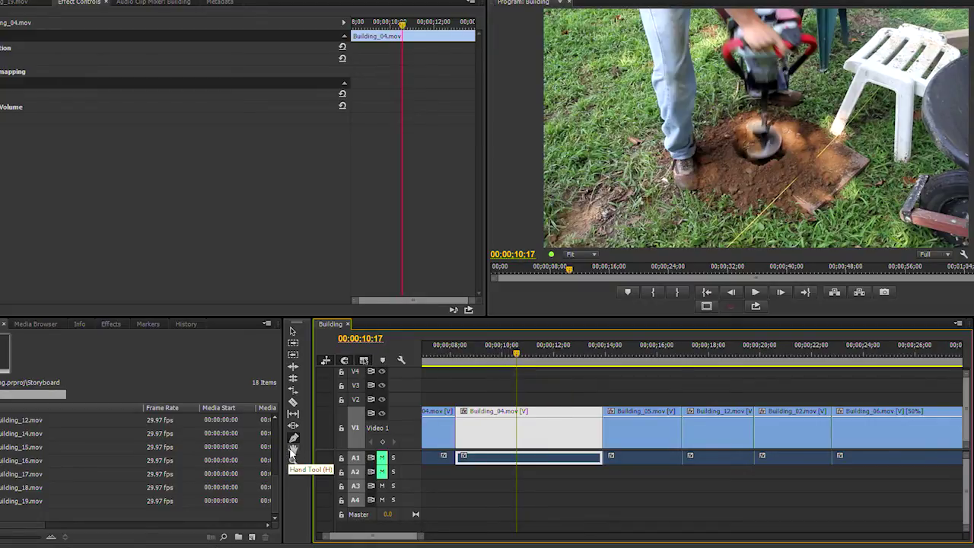
# Step: Pan the timeline with the Hand tool until clips around 20–40 seconds are in view
pyautogui.click(293, 449)
pyautogui.scroll(-10, 496, 423)
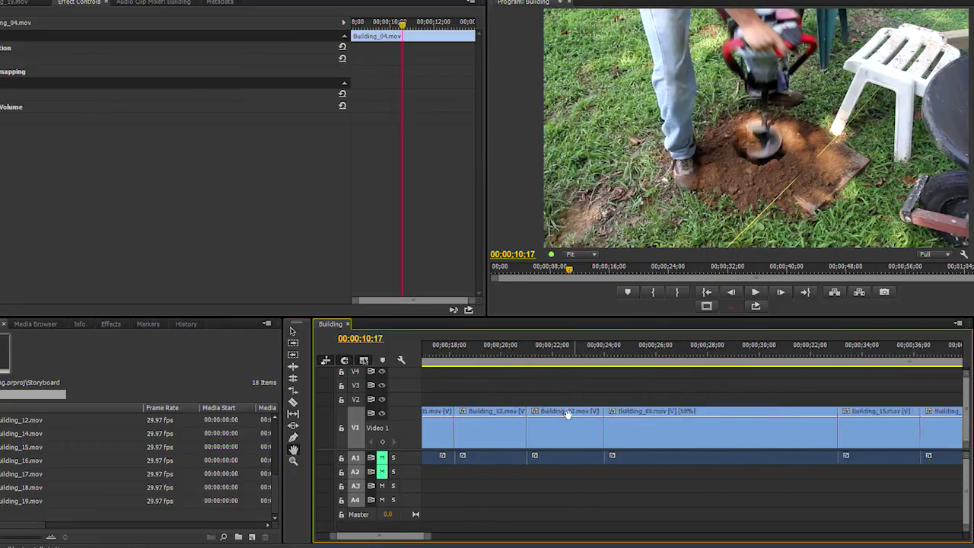
pyautogui.scroll(-10, 496, 423)
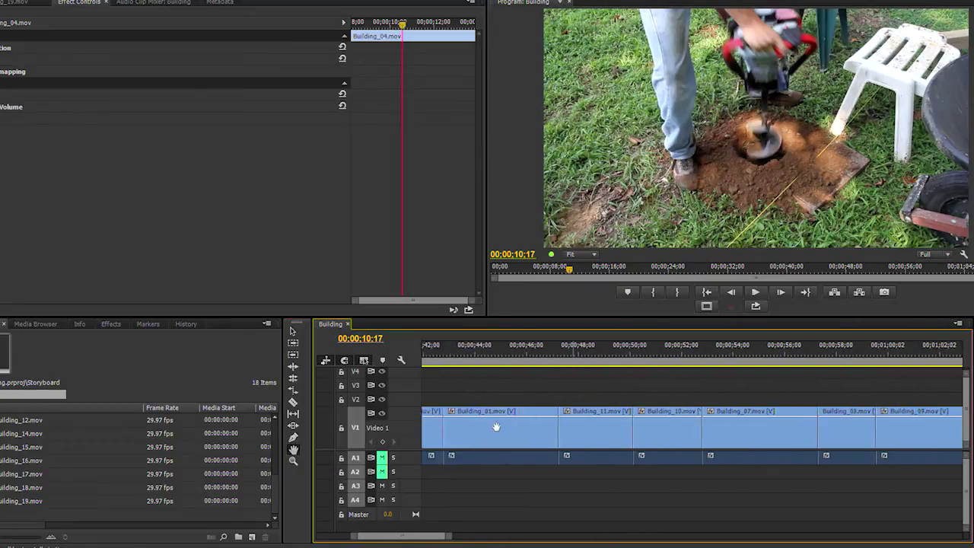
pyautogui.moveTo(555, 421); pyautogui.dragTo(798, 434)
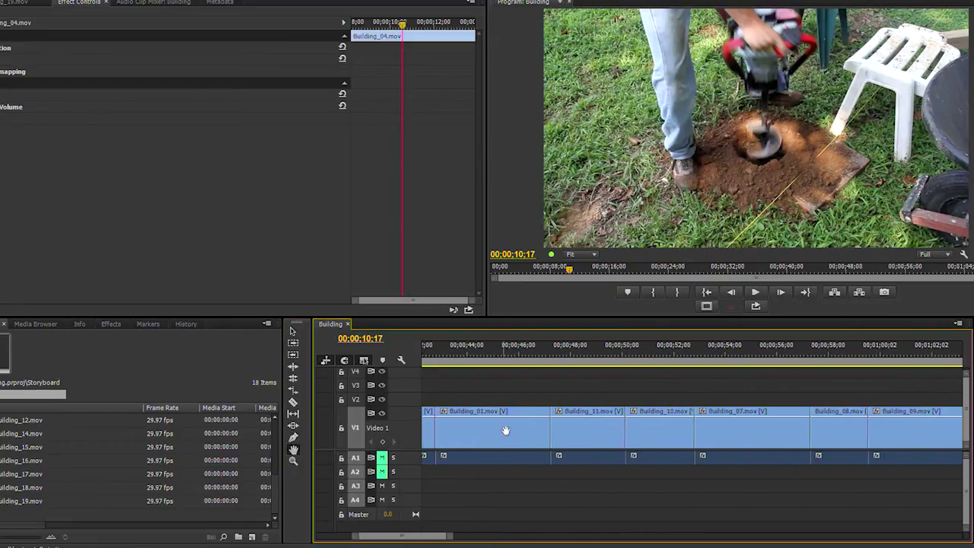
pyautogui.moveTo(504, 409); pyautogui.dragTo(781, 413)
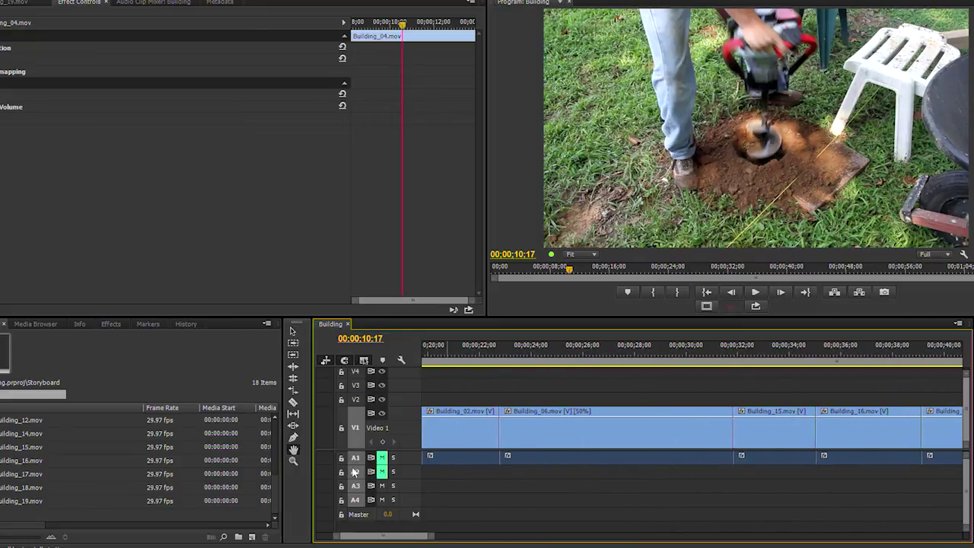
# Step: Marquee-zoom and click-zoom on the clips with the Zoom tool, then fit the whole sequence with backslash
pyautogui.click(293, 460)
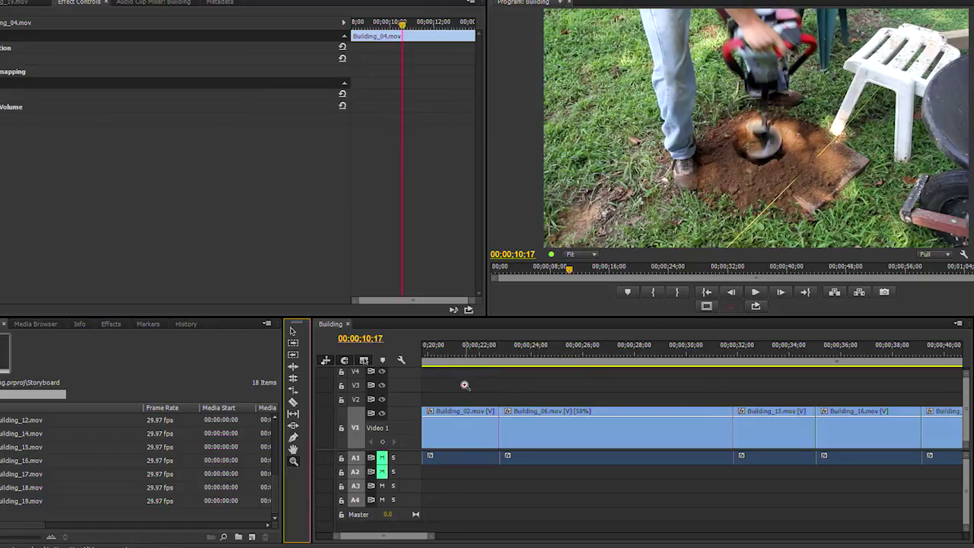
pyautogui.moveTo(455, 378); pyautogui.dragTo(915, 485)
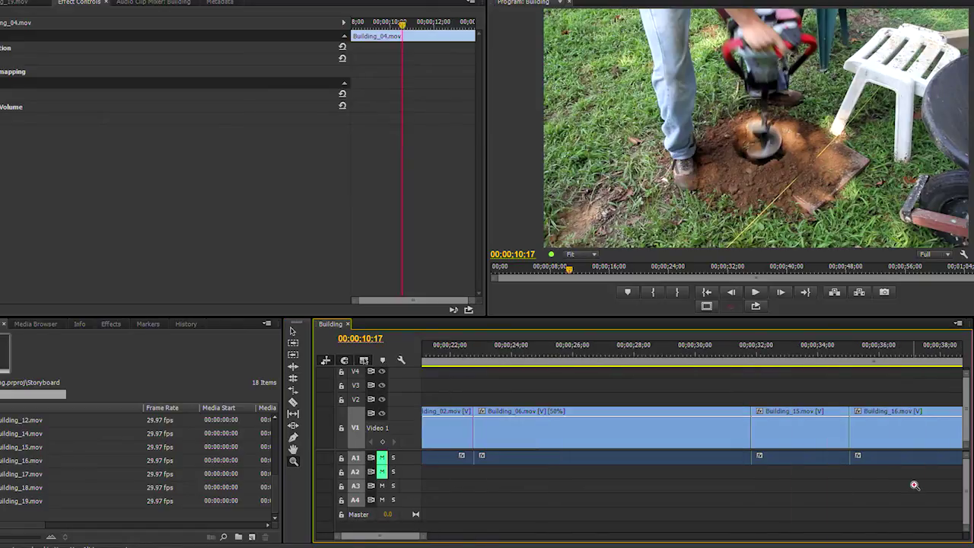
pyautogui.keyDown('alt'); pyautogui.click(651, 394); pyautogui.keyUp('alt')
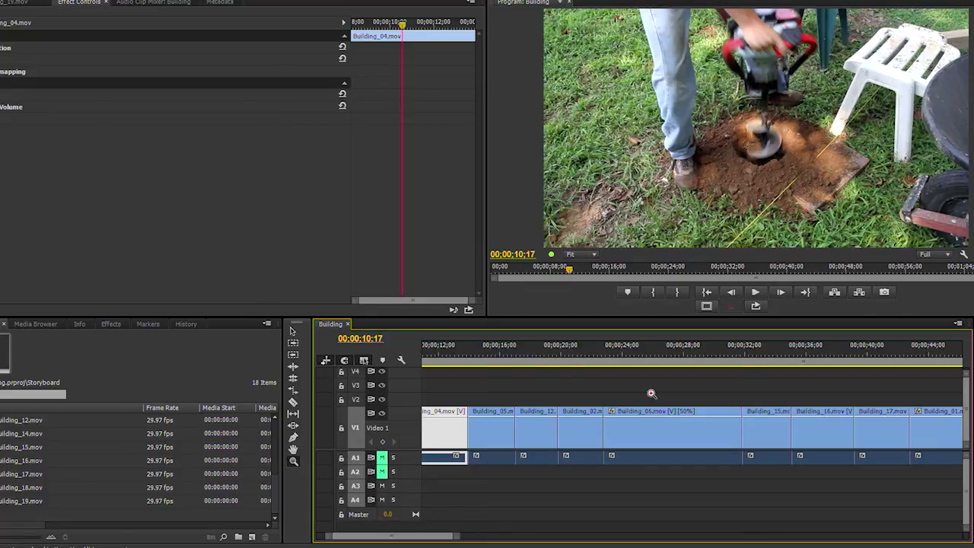
pyautogui.click(652, 394)
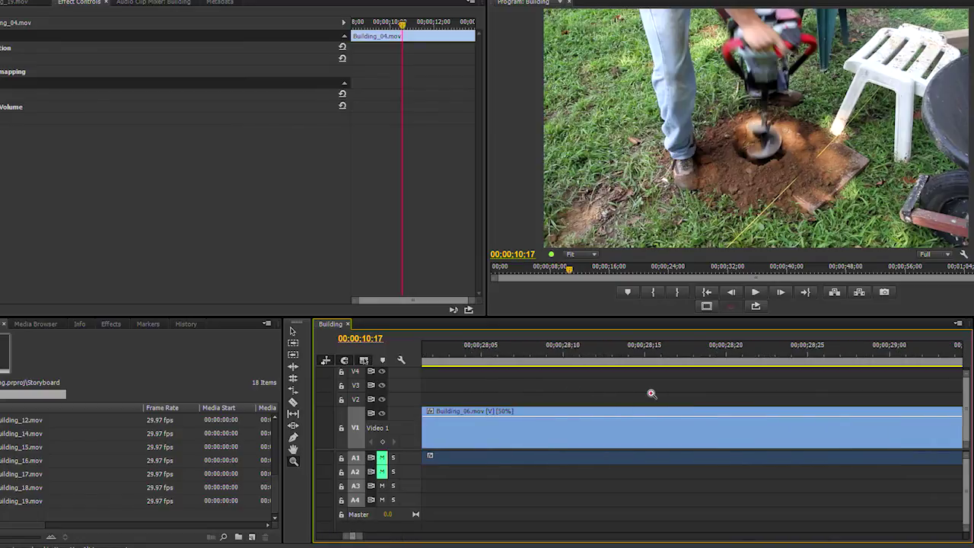
pyautogui.press('\\')
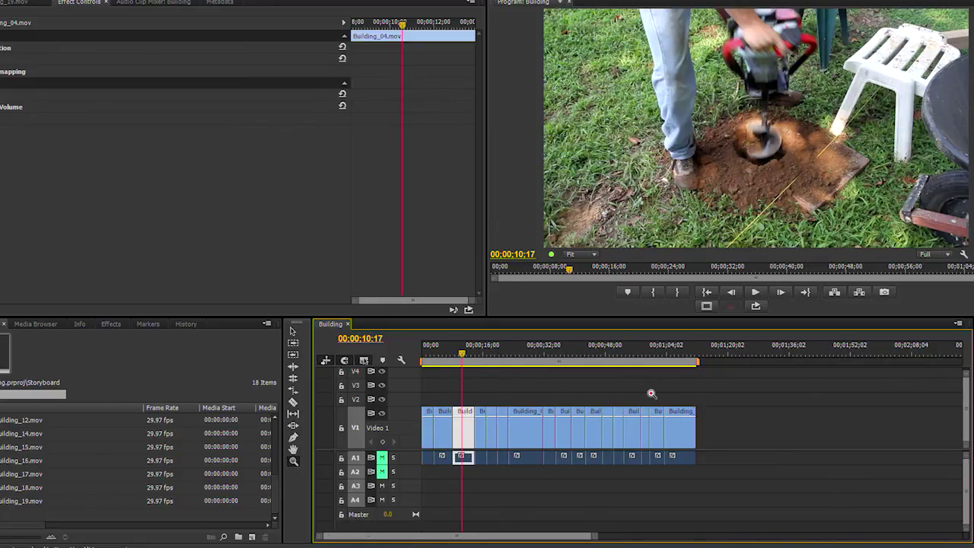